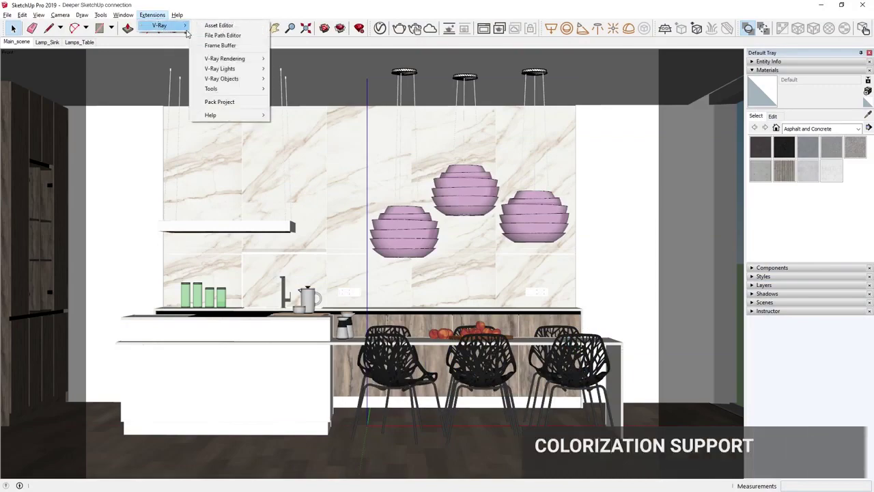
Start the interactive render and set the parquet floor material's lightness to 50.
left_click(307, 152)
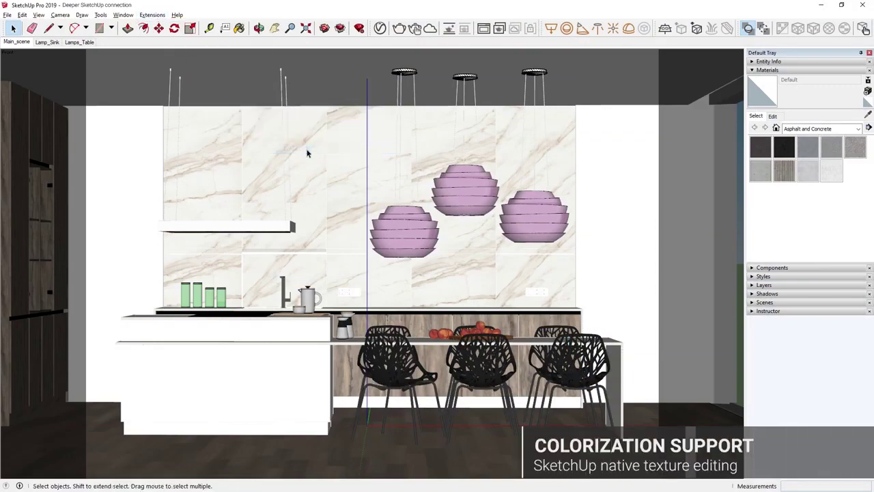
left_click(415, 29)
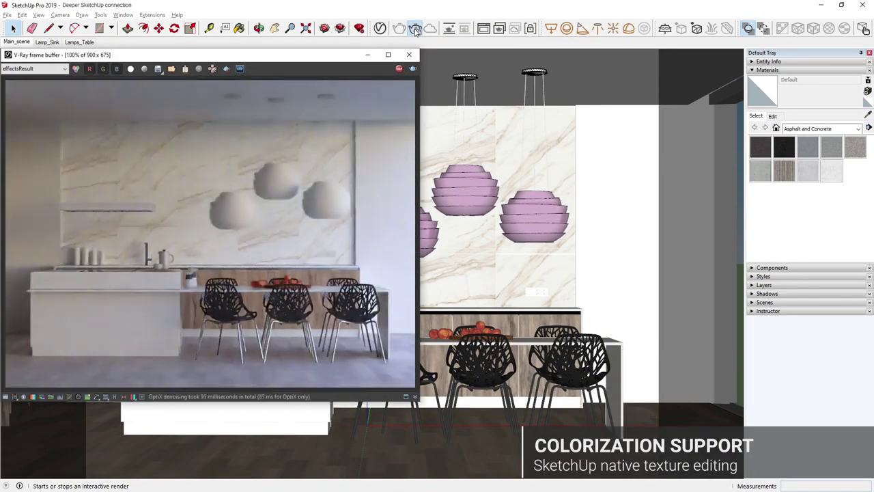
left_click(868, 114)
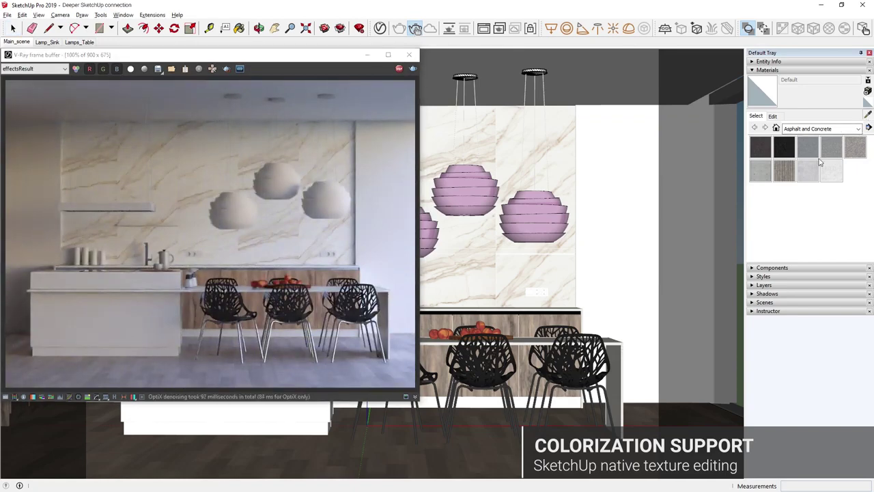
left_click(646, 405)
left_click(772, 116)
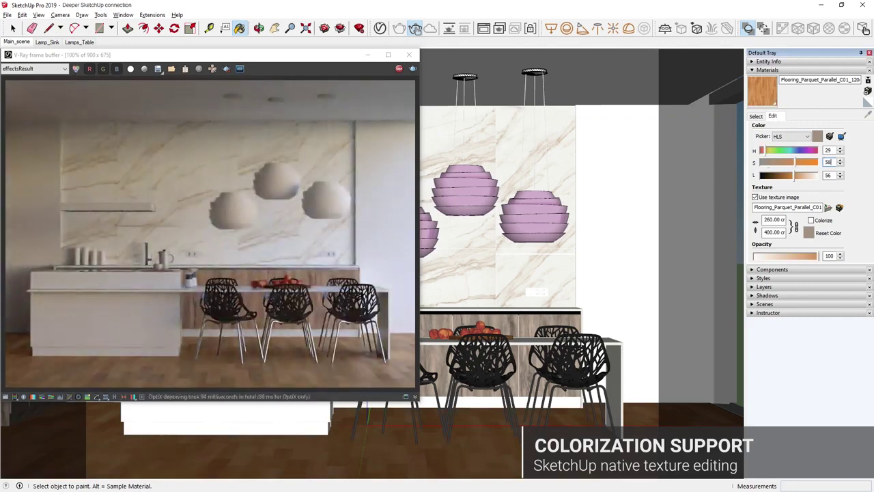
type("70")
key("Return")
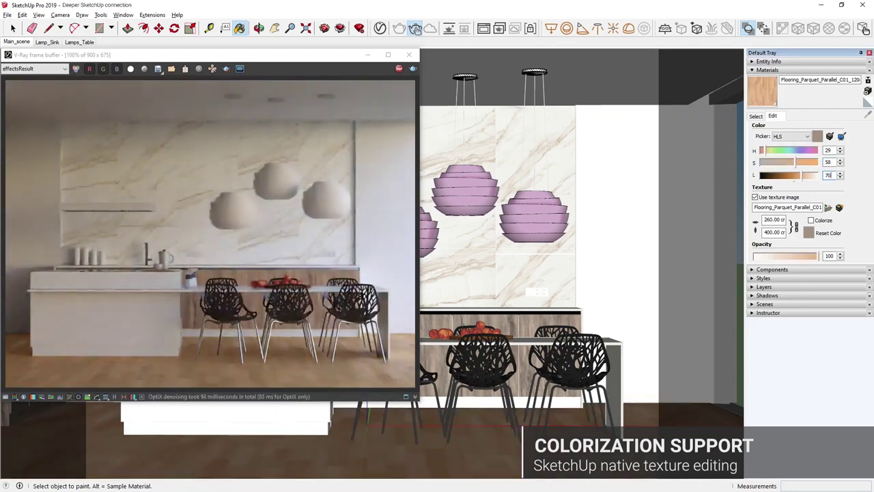
type("50")
key("Return")
type("38")
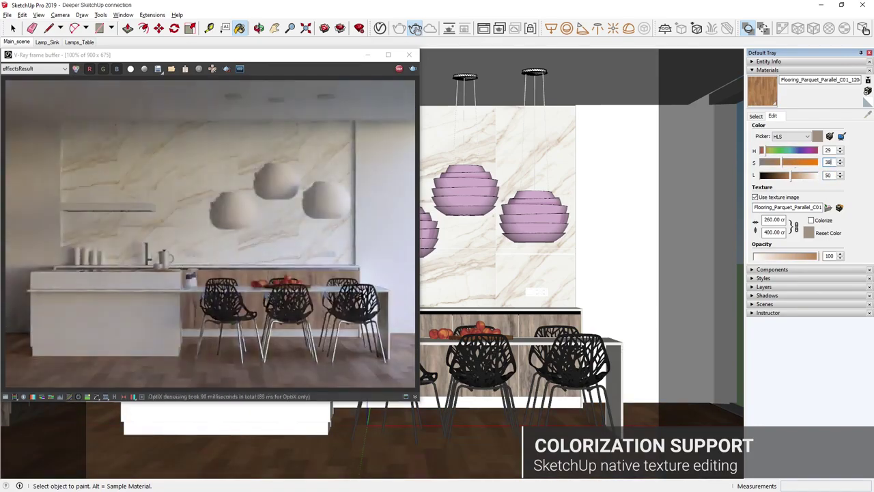
Darken the wooden furniture material to lightness 40 and recolour the apples yellow-green.
left_click(530, 320, "alt")
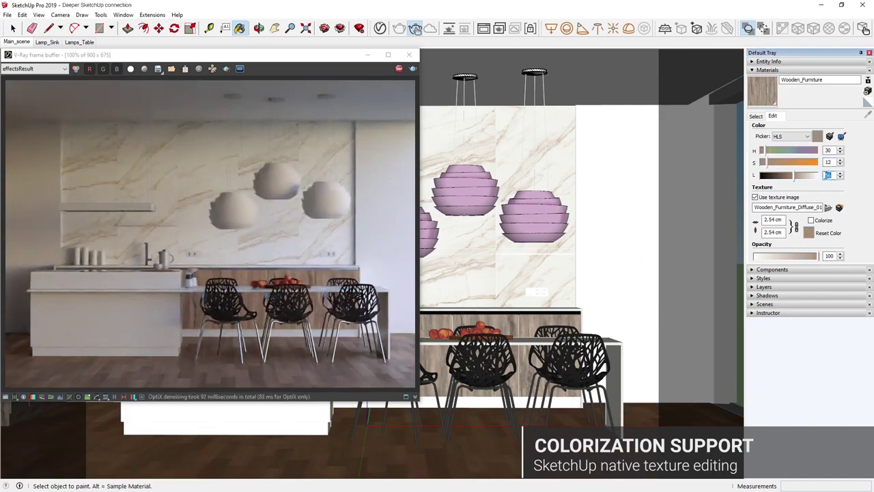
type("40")
key("Return")
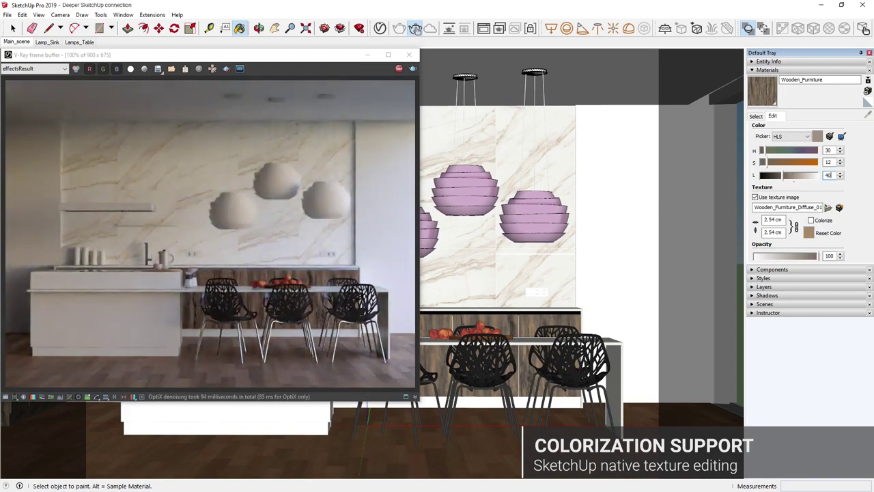
left_click(448, 330, "alt")
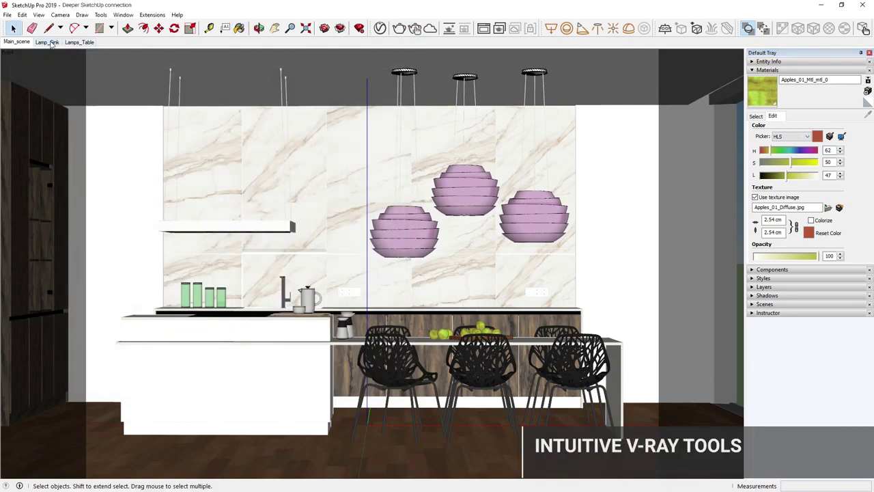
In the Lamp_Sink scene, draw a V-Ray rectangle light spanning the shelf.
left_click(48, 42)
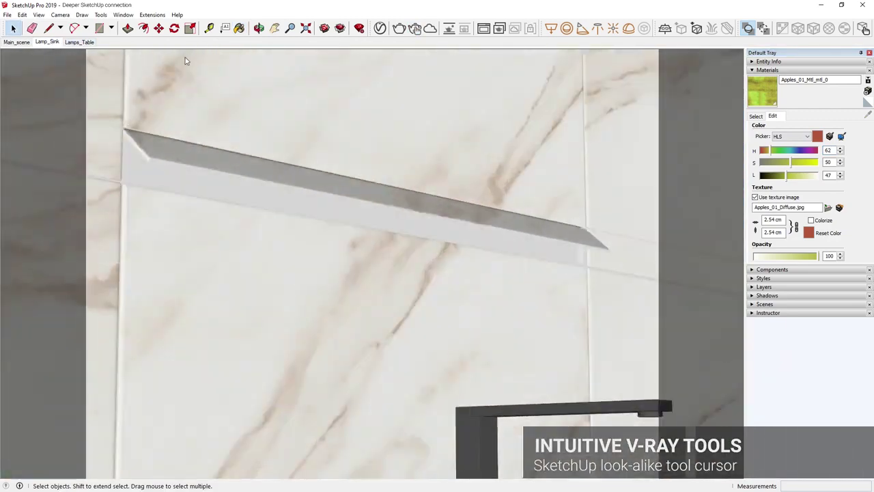
left_click(755, 70)
left_click(768, 122)
left_click(551, 28)
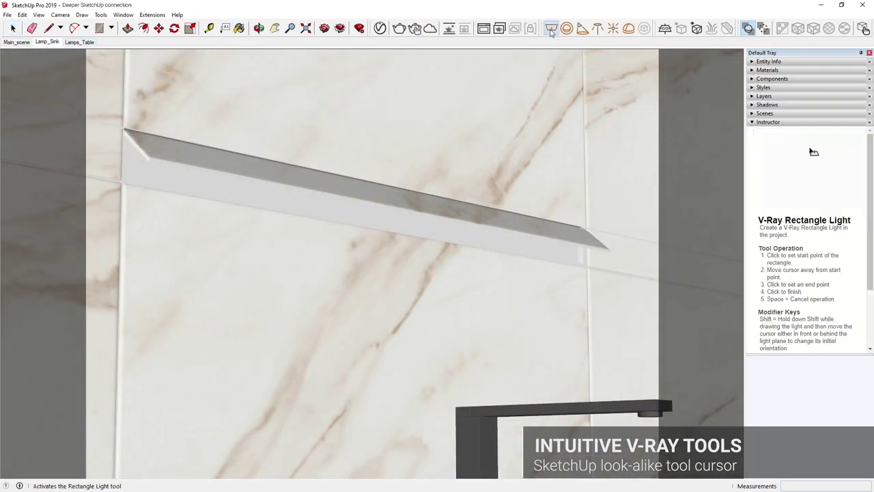
left_click(123, 179)
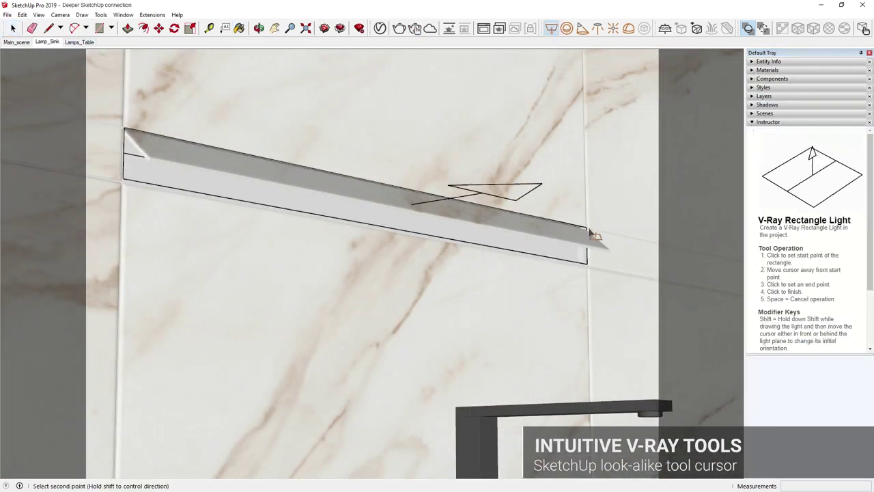
left_click(591, 235)
key("space")
In the Lamps_Table scene, place a V-Ray sphere light and raise it inside the lamp.
left_click(80, 42)
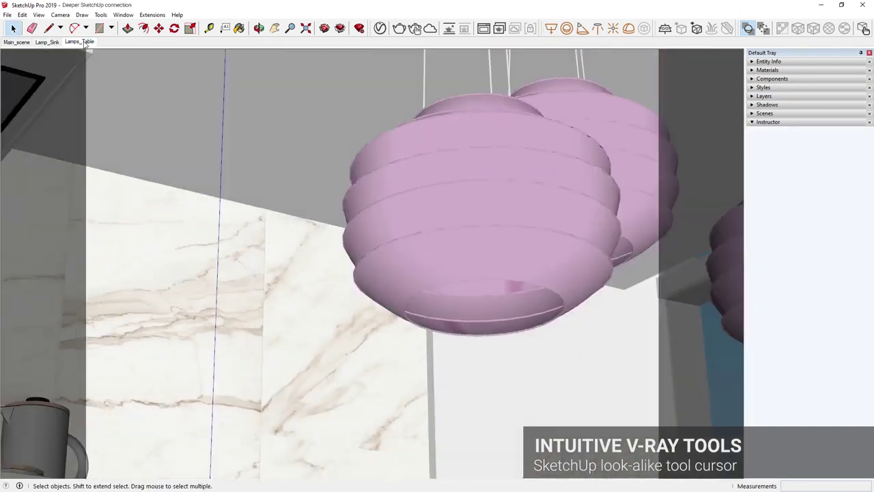
left_click(566, 28)
left_click(334, 346)
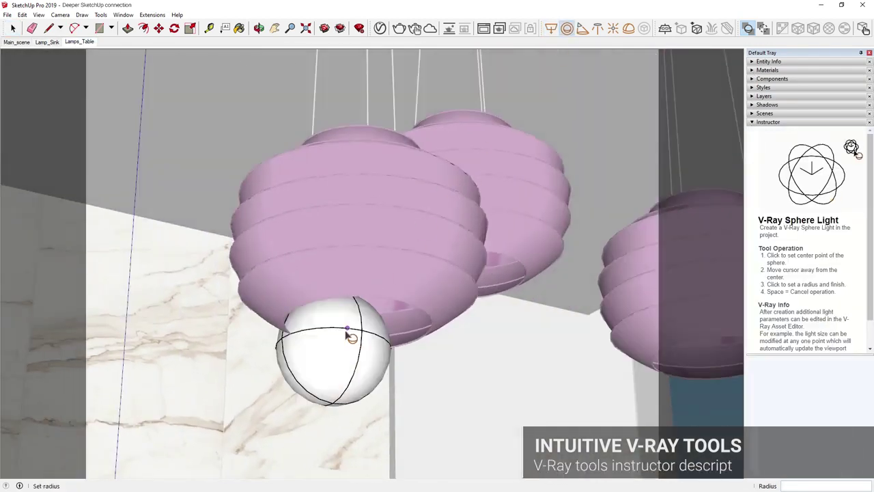
left_click(403, 334)
key("m")
left_click(403, 363)
left_click(460, 364)
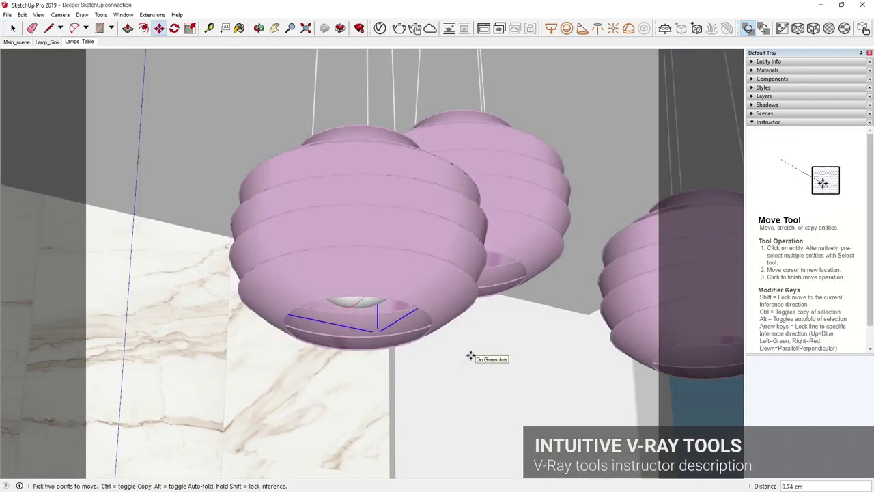
key("space")
Preview the spot, omni, dome, infinite plane and scene interaction tools.
left_click(583, 29)
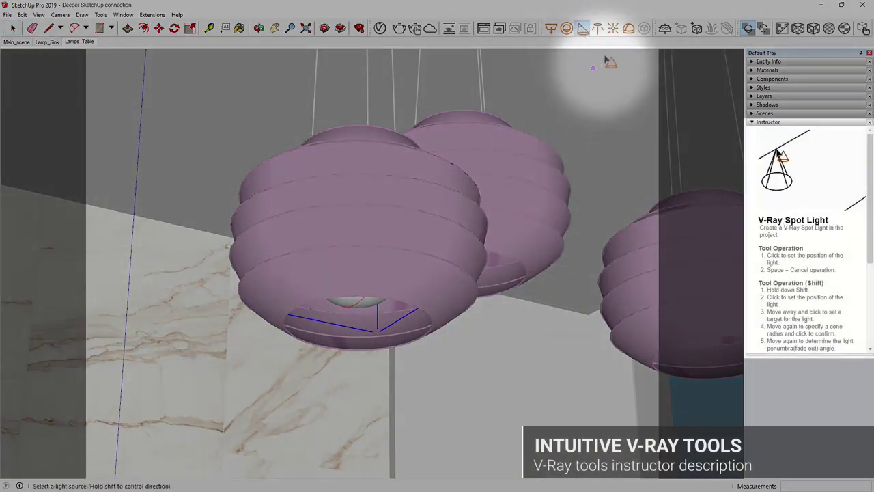
left_click(612, 28)
left_click(628, 28)
left_click(644, 28)
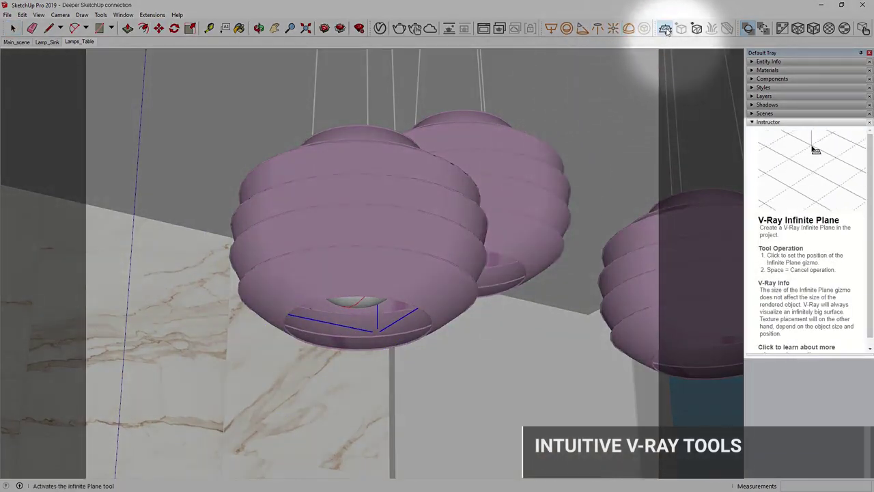
left_click(863, 28)
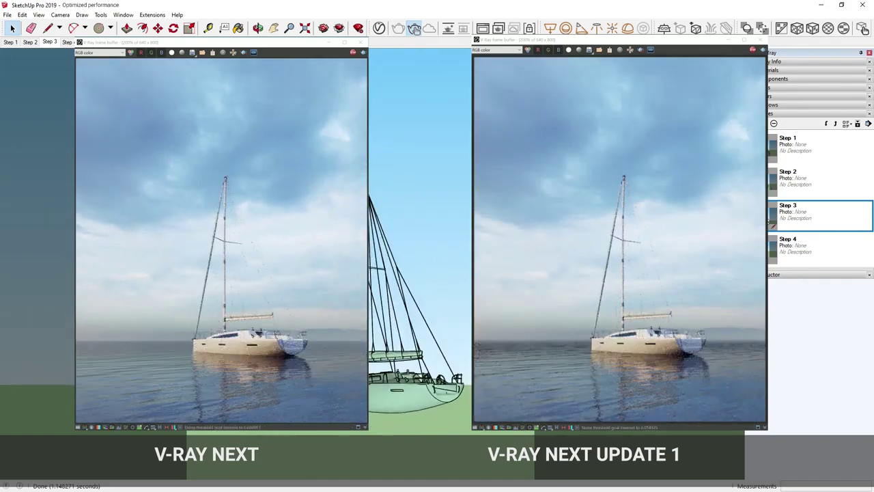
Switch both sailboat renders to the Step 4 scene for comparison.
left_click(770, 250)
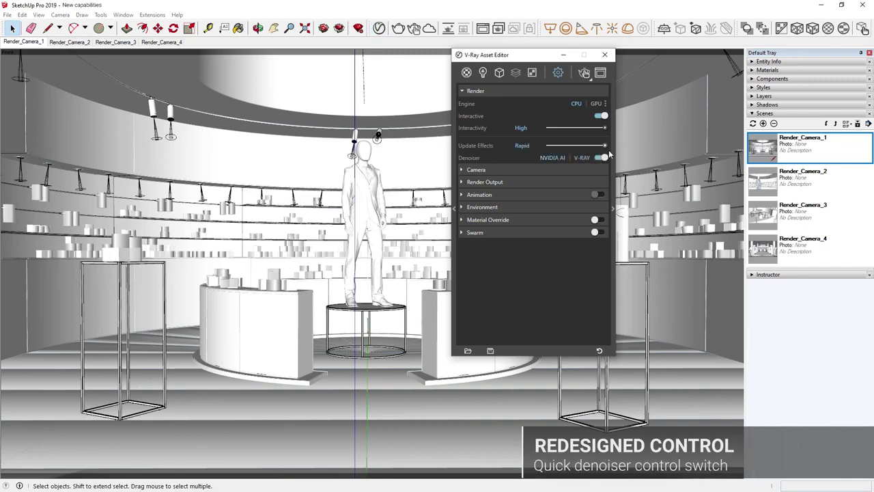
Interactively render the store, stepping through Render_Camera_2 and then Render_Camera_3.
left_click(585, 74)
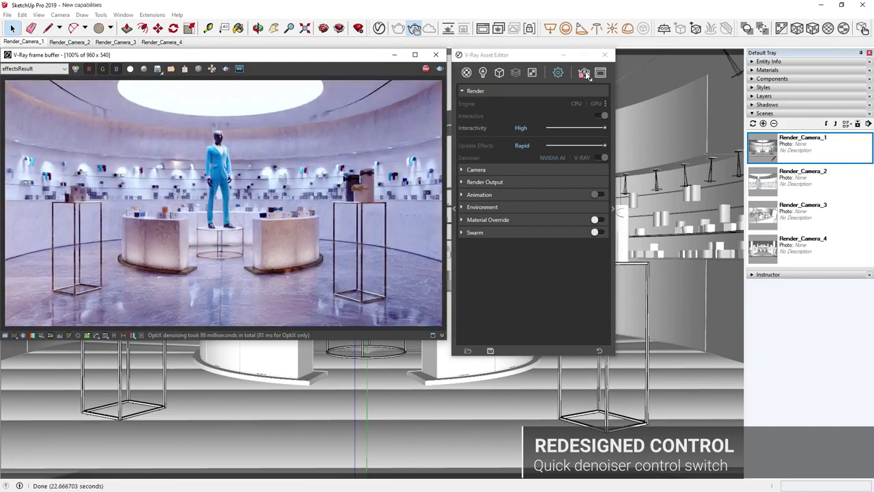
left_click(762, 180)
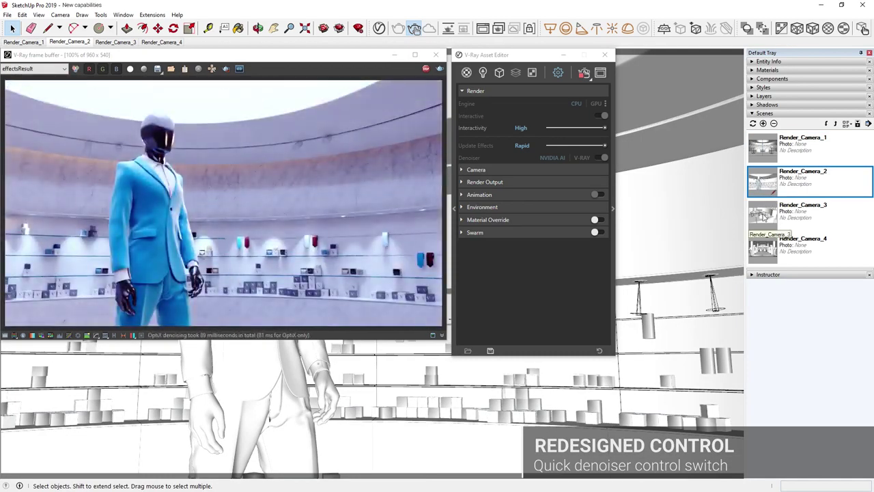
left_click(760, 216)
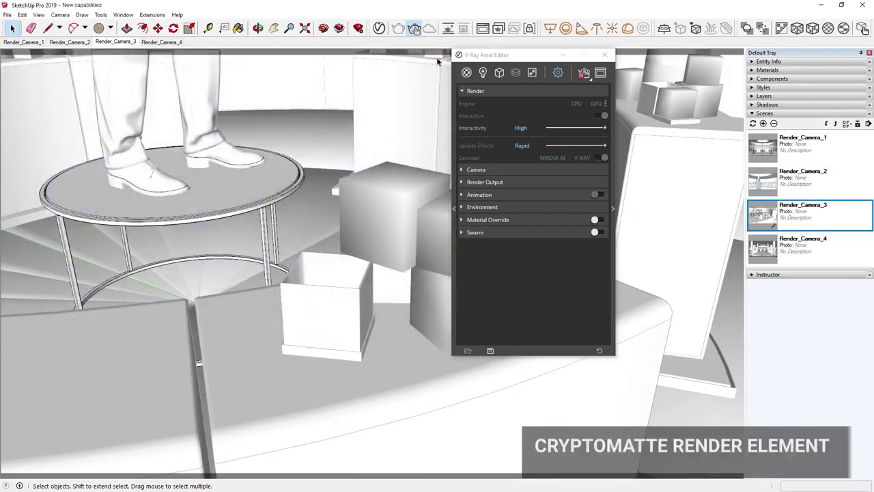
Turn off interactive rendering and run a full render of the store interior.
left_click(600, 157)
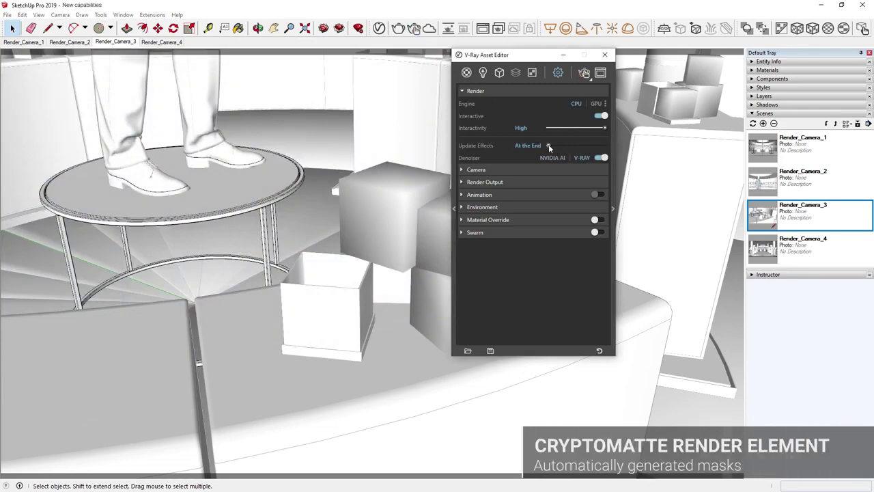
left_click(598, 116)
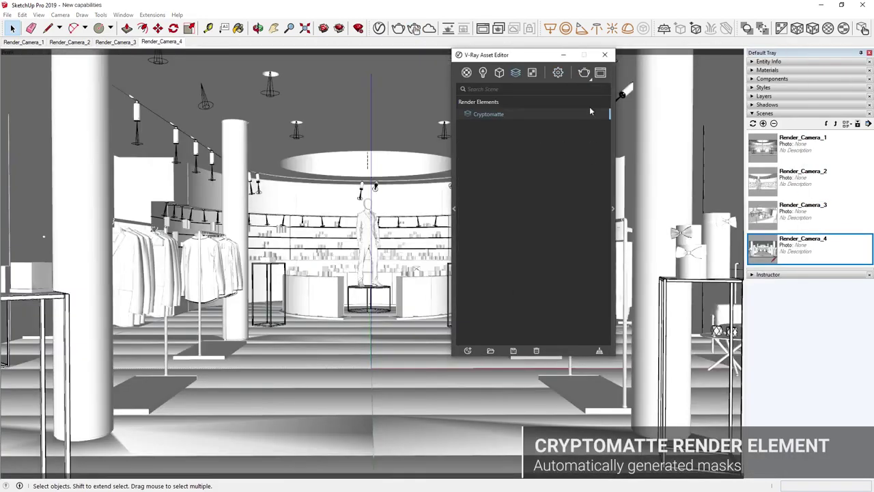
left_click(584, 72)
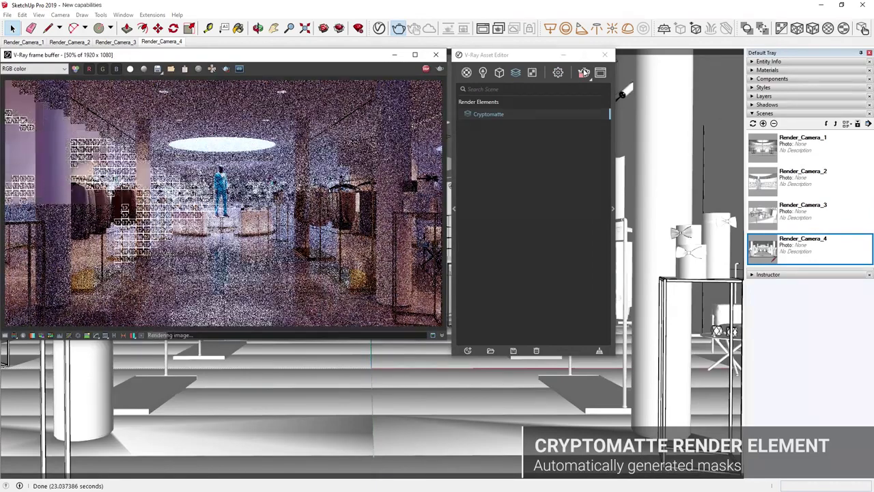
Show the Cryptomatte channel and save it as Apparel_Store_Cryptomatte.exr.
left_click(34, 68)
left_click(27, 92)
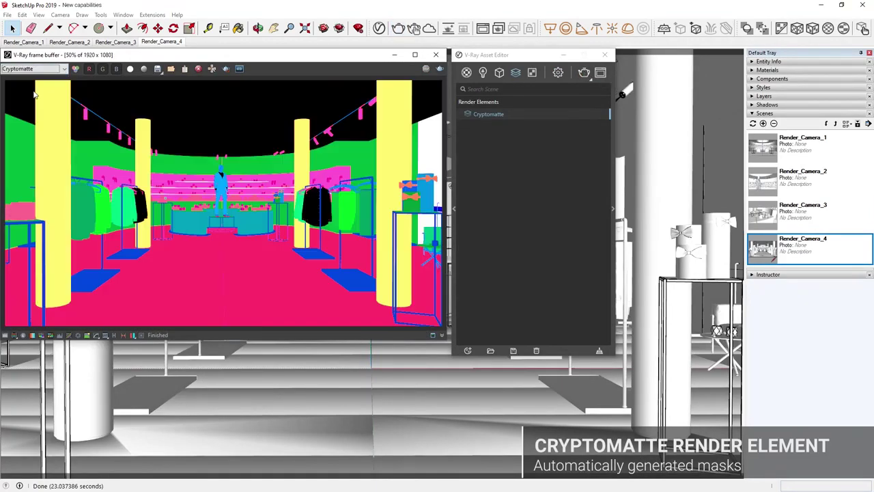
left_click(157, 68)
left_click(164, 112)
type("Apparel_Store_Cryptomatte")
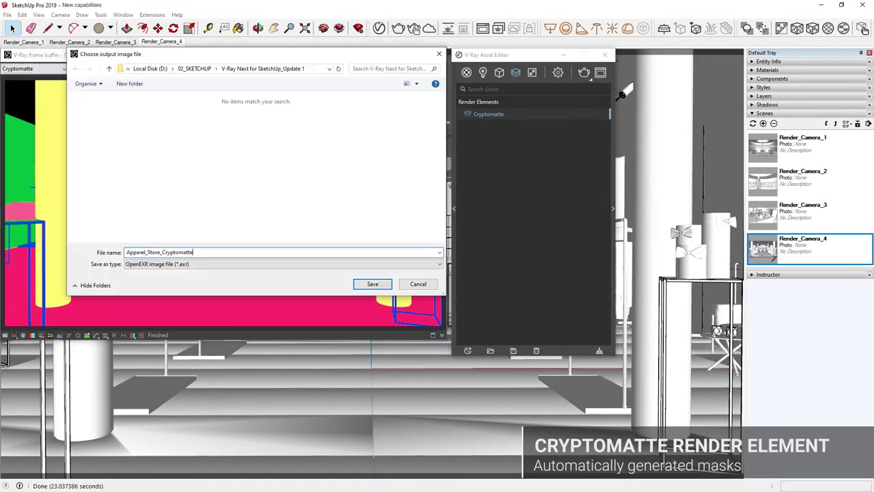
left_click(369, 285)
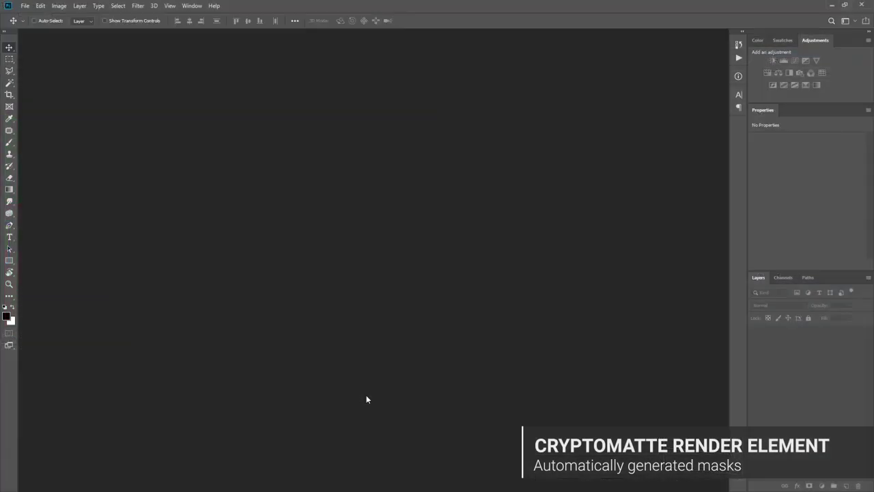
Open Apparel_Store_Cryptomatte.exr in Photoshop, accepting the EXR import options.
left_click(24, 6)
left_click(34, 23)
left_click(54, 102)
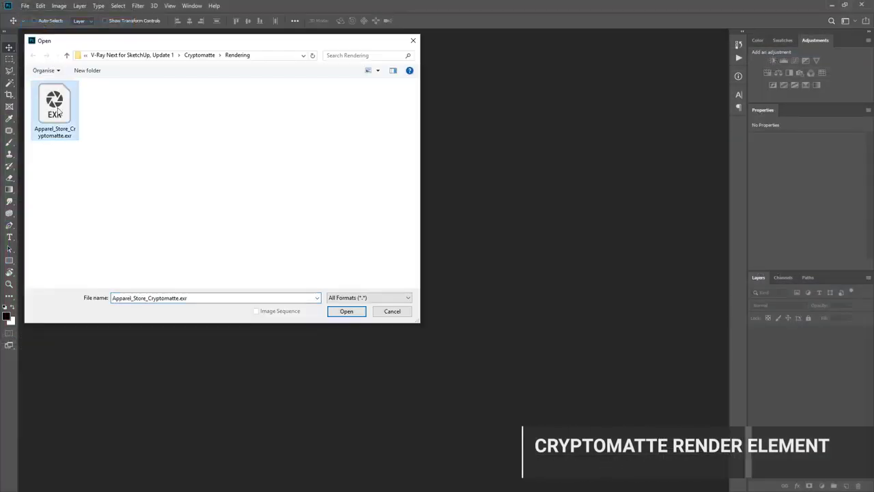
left_click(346, 309)
left_click(435, 237)
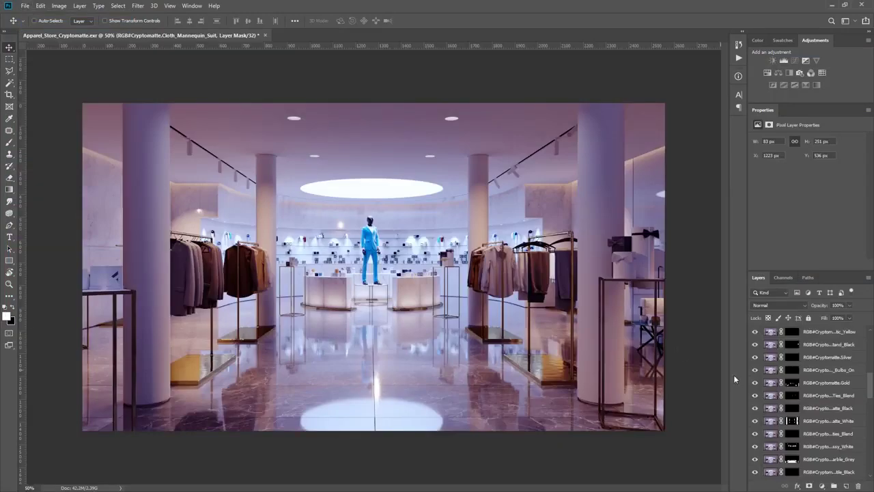
Solo the Gold, lighting fixtures and marble floor mask layers, then restore the full composite.
left_click(754, 384, "alt")
left_click(754, 384, "alt")
left_click(754, 446, "alt")
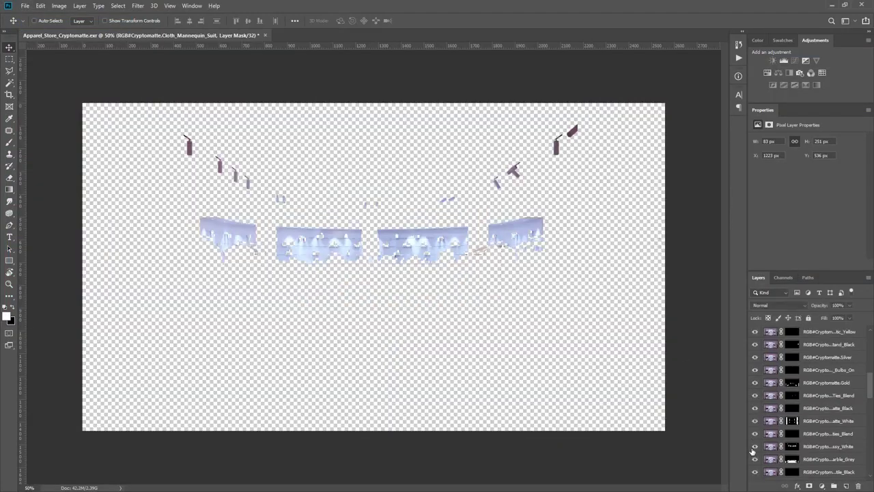
left_click(755, 459, "alt")
left_click(755, 459, "alt")
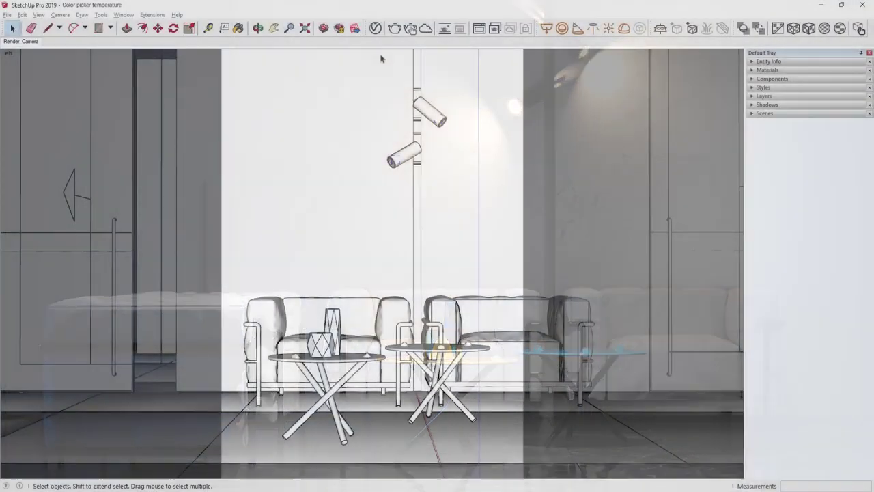
Render interactively and set the Spots_Seating light temperature to 13500 K, 2700 K, then 4500 K.
left_click(377, 32)
left_click(610, 73)
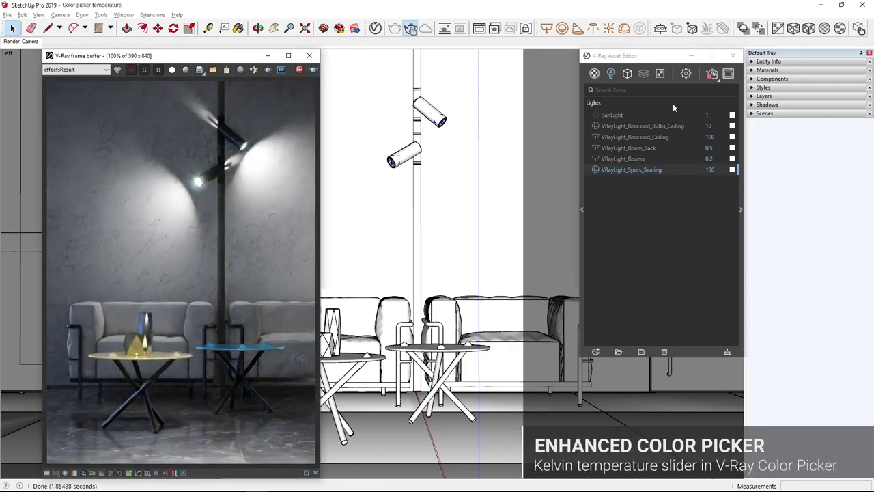
left_click(732, 170)
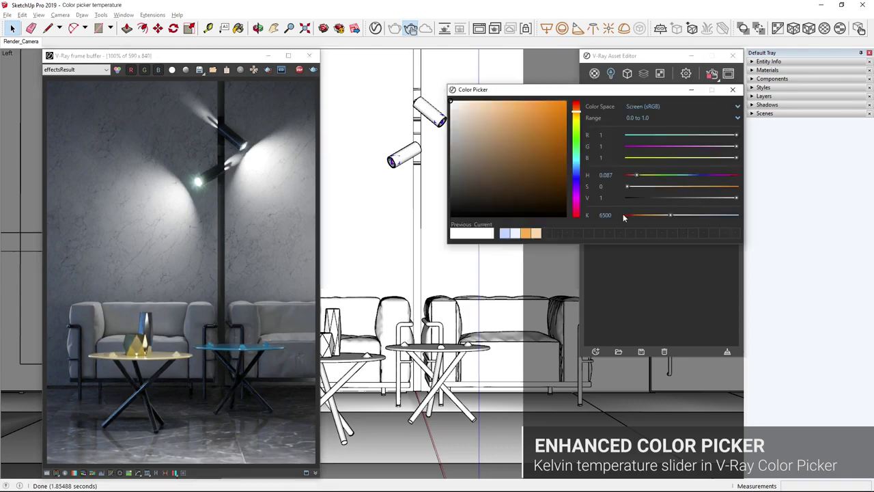
type("13500")
key("Return")
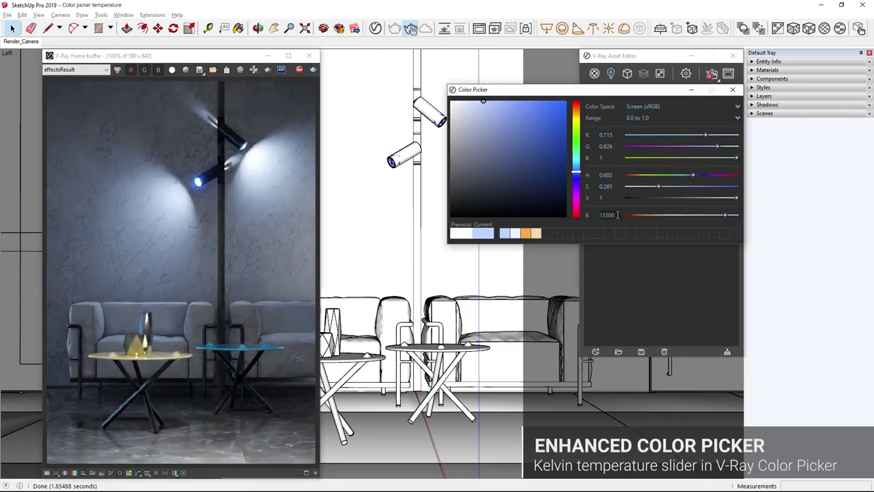
key("Return")
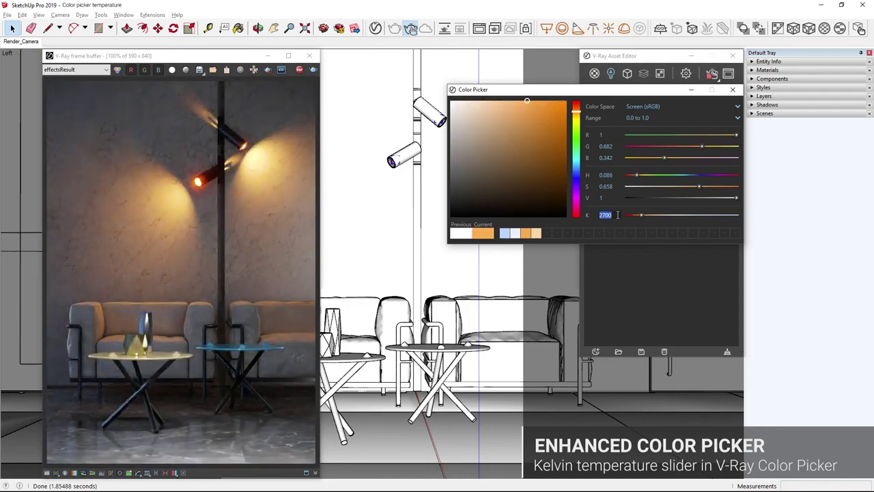
type("0")
key("Return")
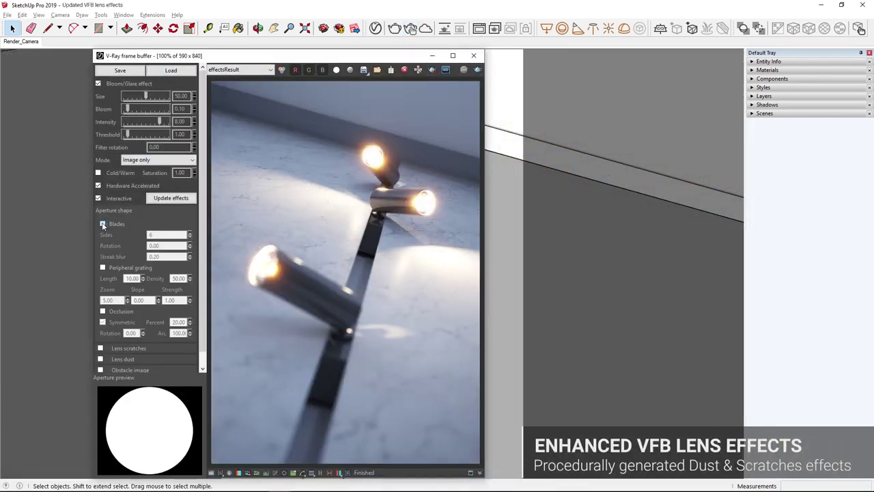
Give the glare a bladed aperture rotated 15°.
left_click(102, 224)
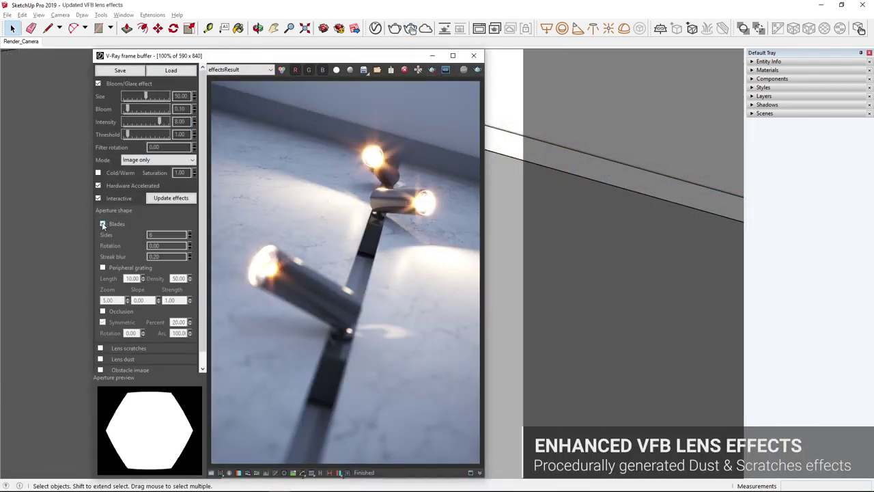
left_click(166, 245)
type("15")
key("Return")
left_click(146, 212)
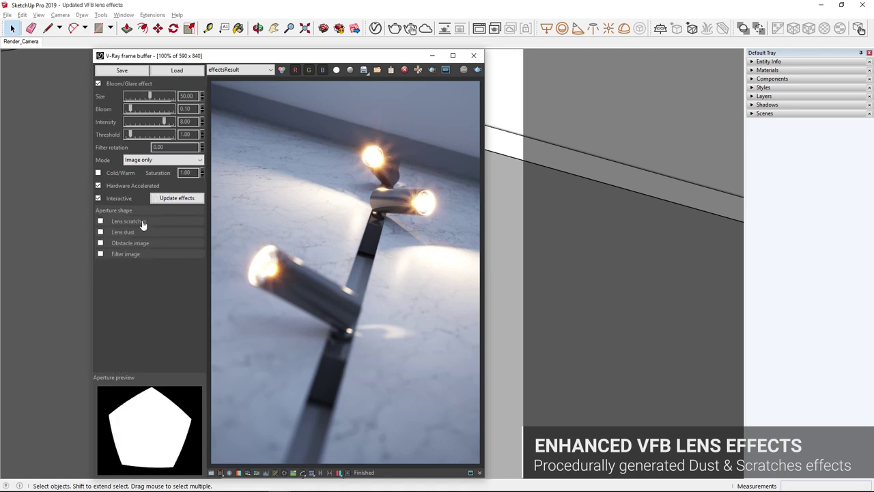
Try lens scratches with density 20, then turn them back off.
left_click(139, 223)
left_click(101, 222)
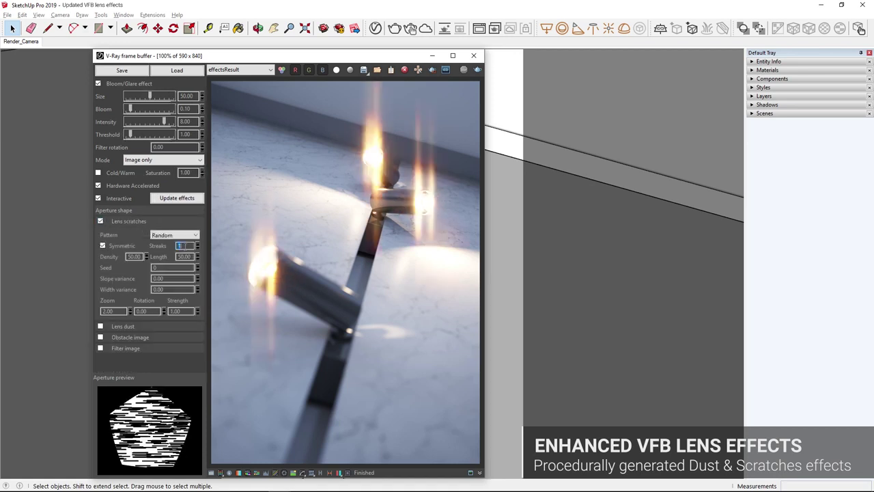
key("Return")
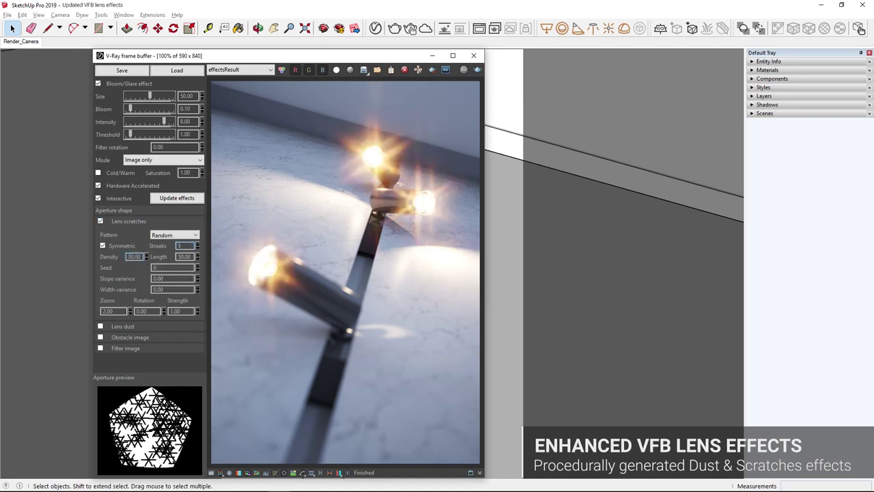
type("20")
key("Return")
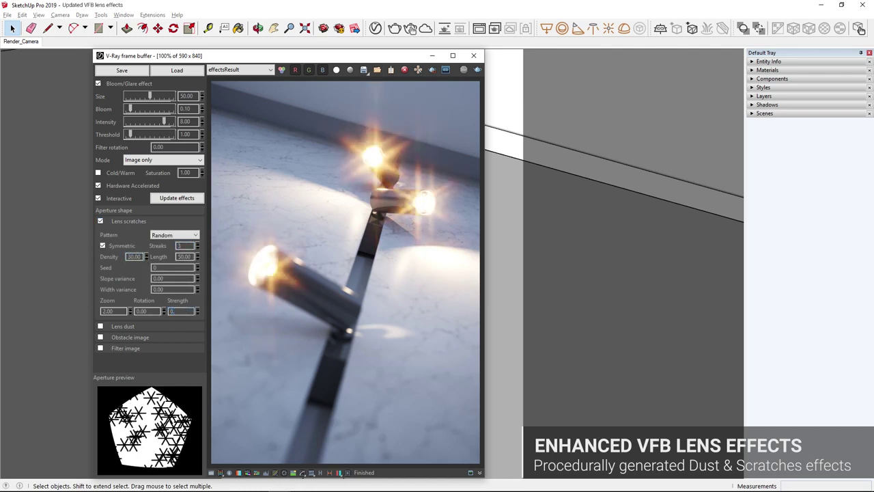
left_click(101, 222)
Enable lens dust with the Hexagonal pattern.
left_click(111, 232)
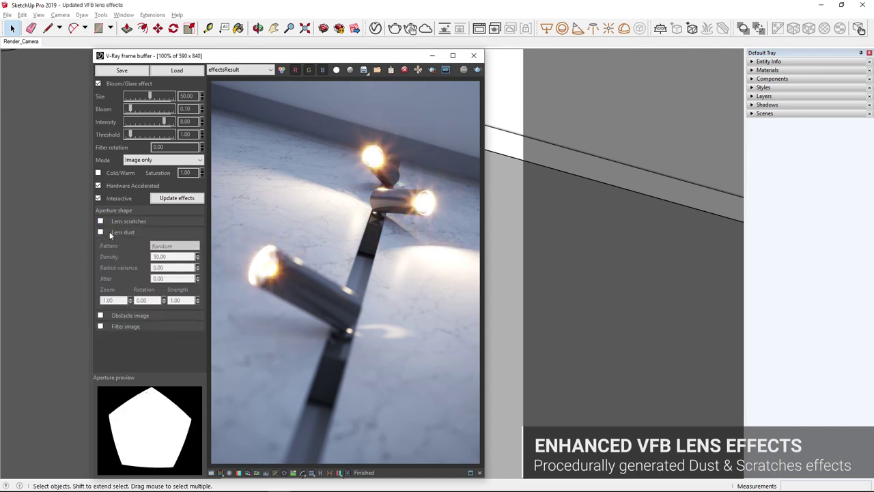
left_click(101, 233)
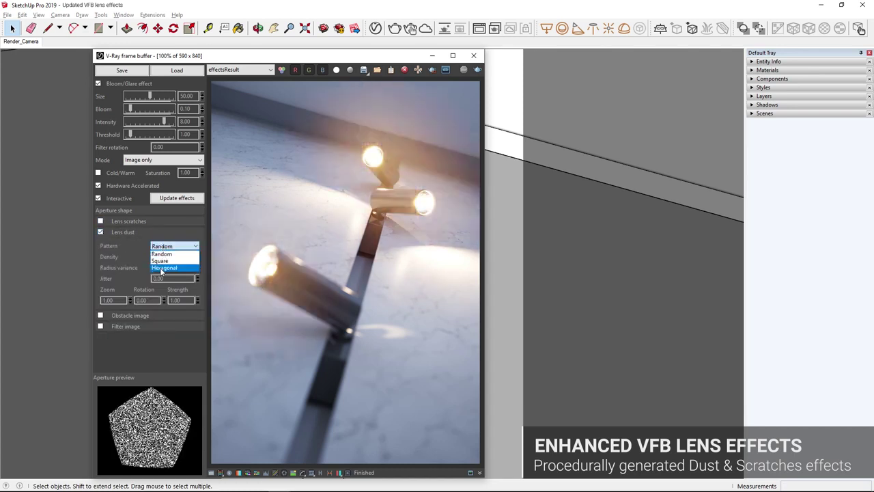
left_click(162, 268)
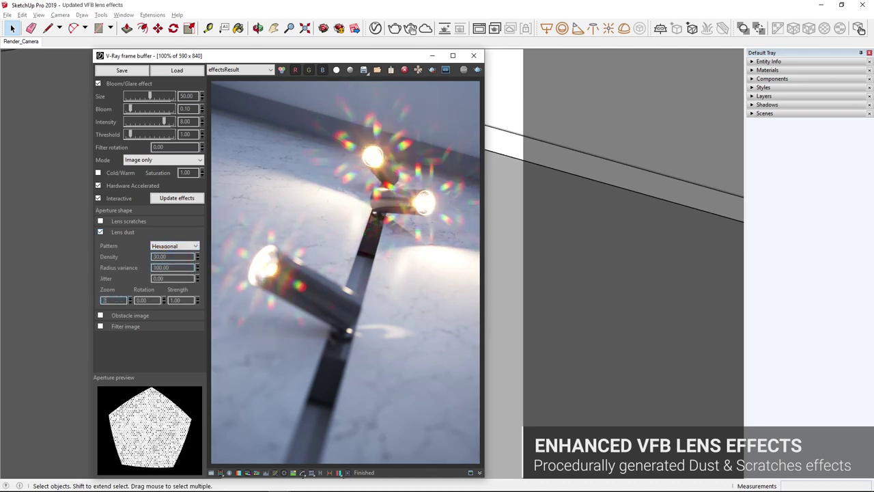
Save the current lens effects as preset Updated_VFB_Lens_Effects_03.
left_click(112, 72)
type("Updated_VFB_Lens_Effects_03")
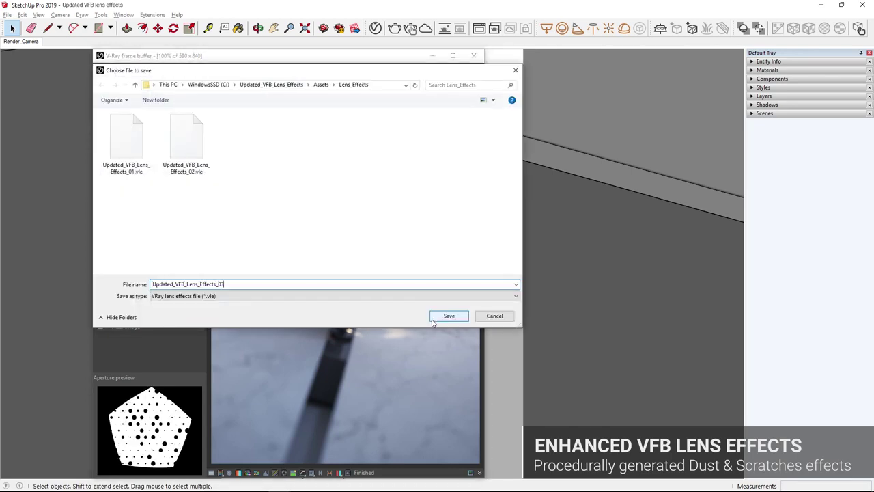
left_click(448, 315)
Load the Updated_VFB_Lens_Effects_01.vle preset into the render.
left_click(177, 72)
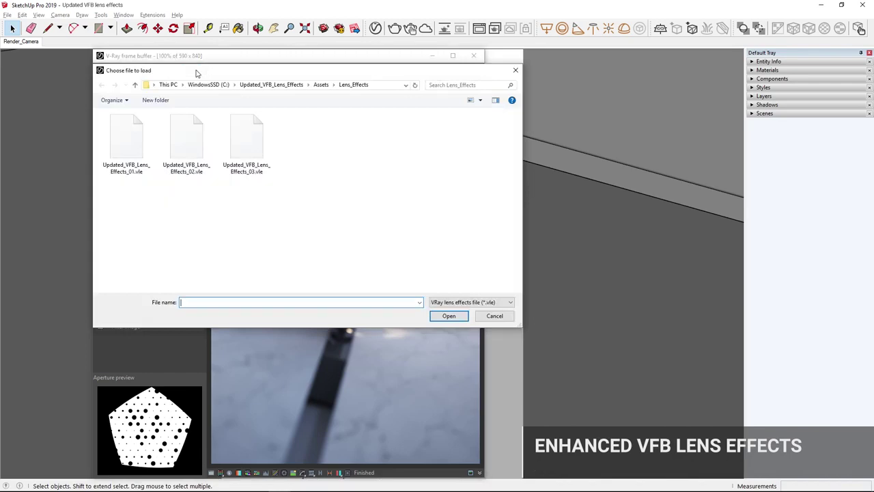
left_click(134, 140)
left_click(449, 316)
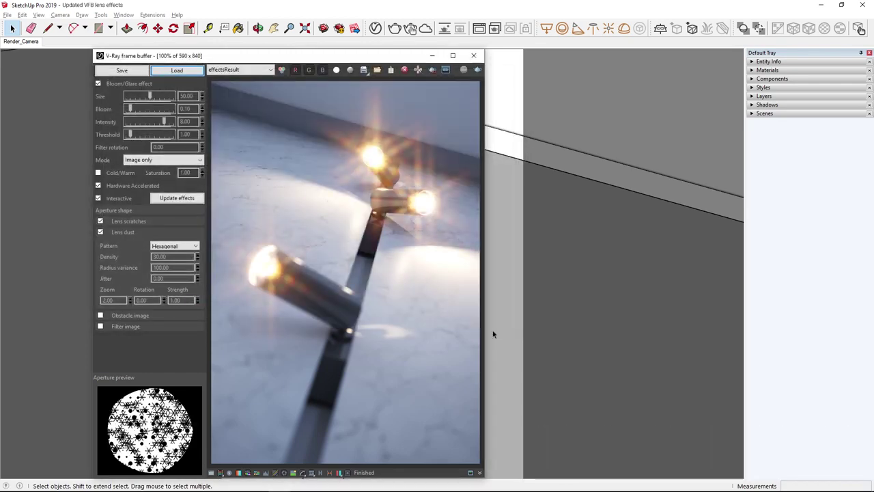